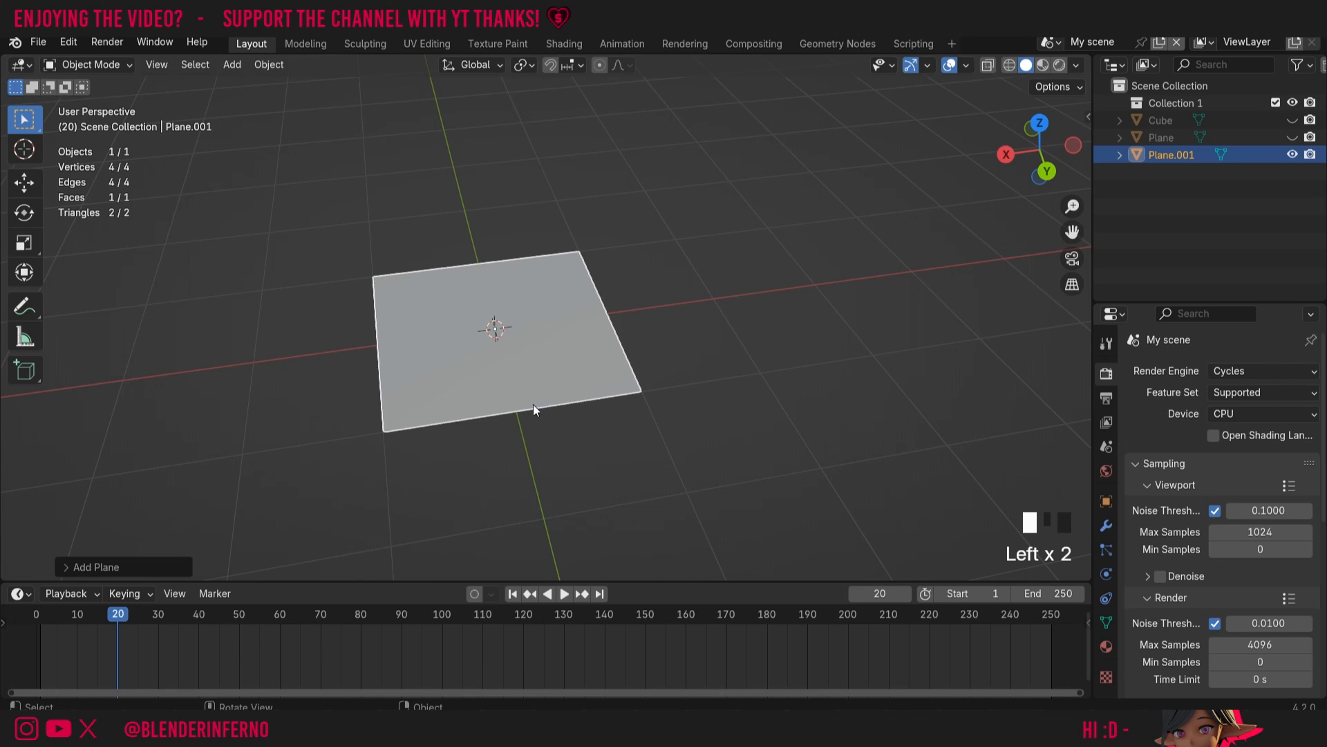
Step: Examine the plane's four edges in Edit Mode by selecting them one at a time
key(Tab)
click(555, 382)
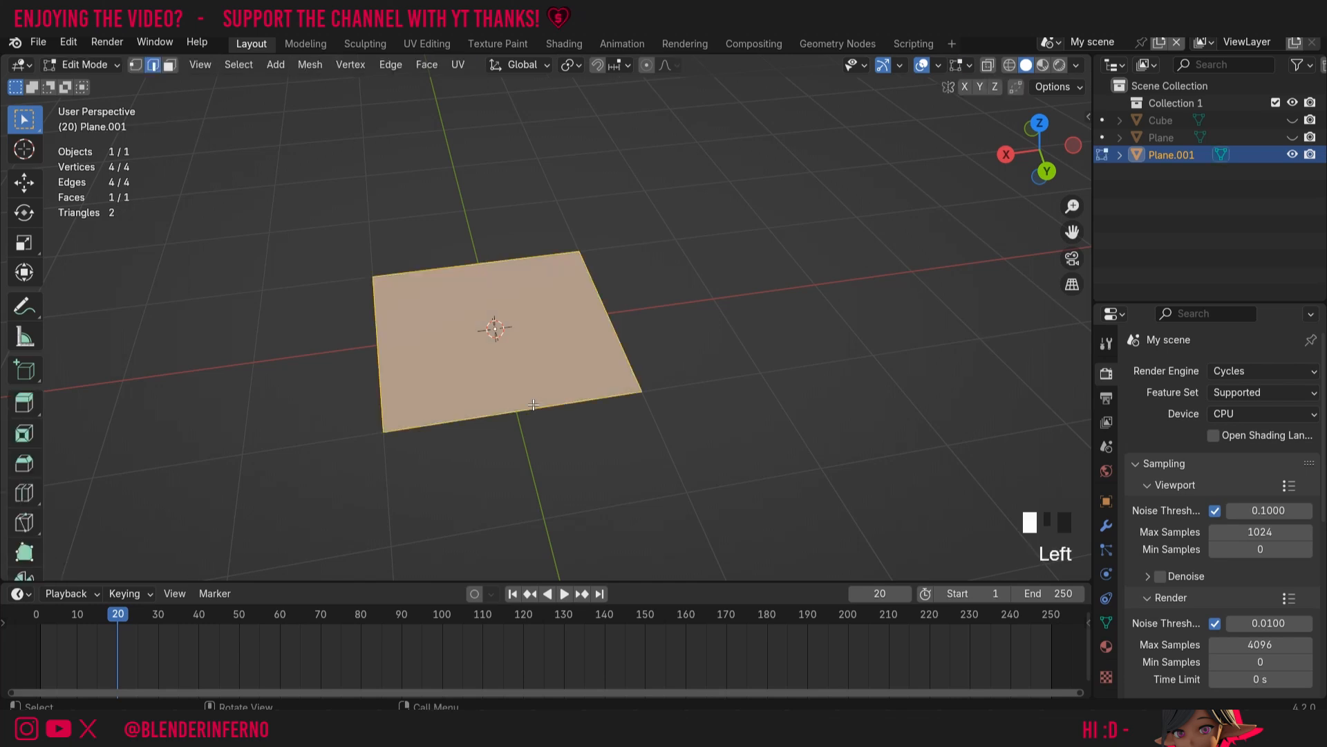
click(602, 311)
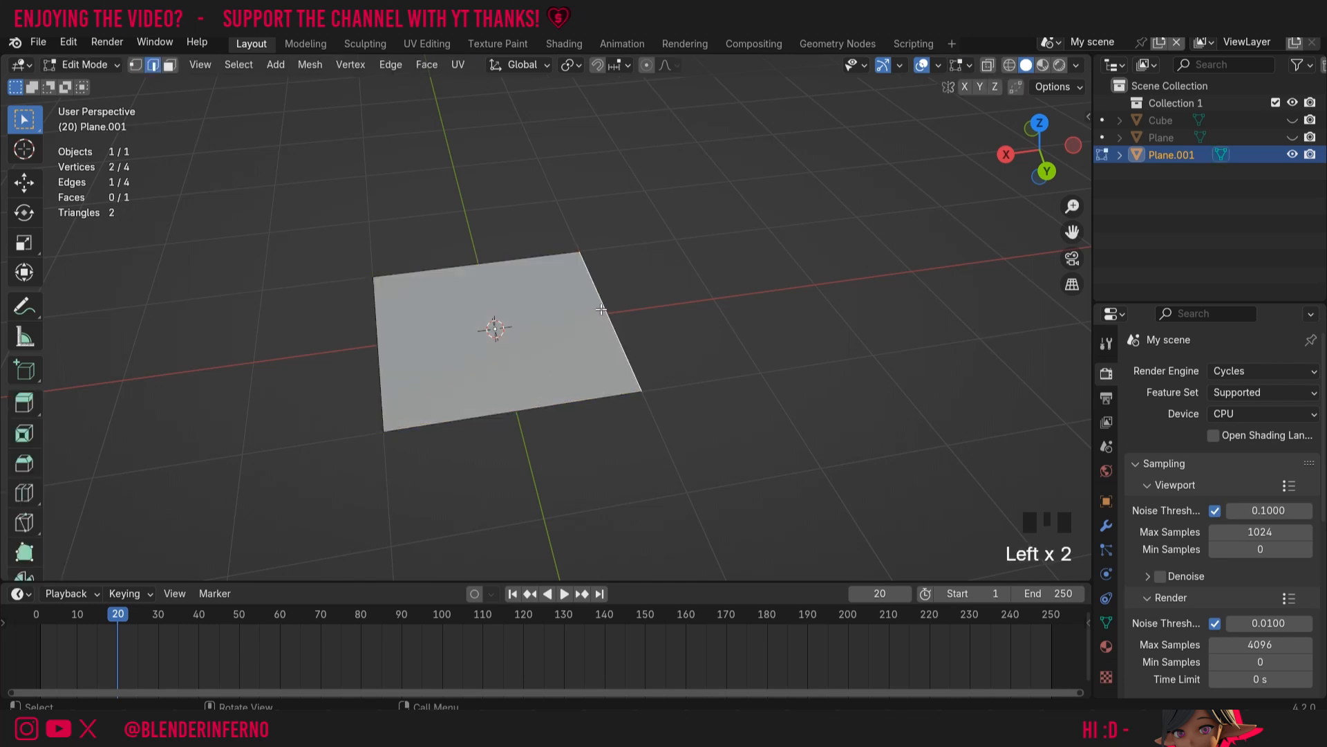
click(512, 262)
click(387, 299)
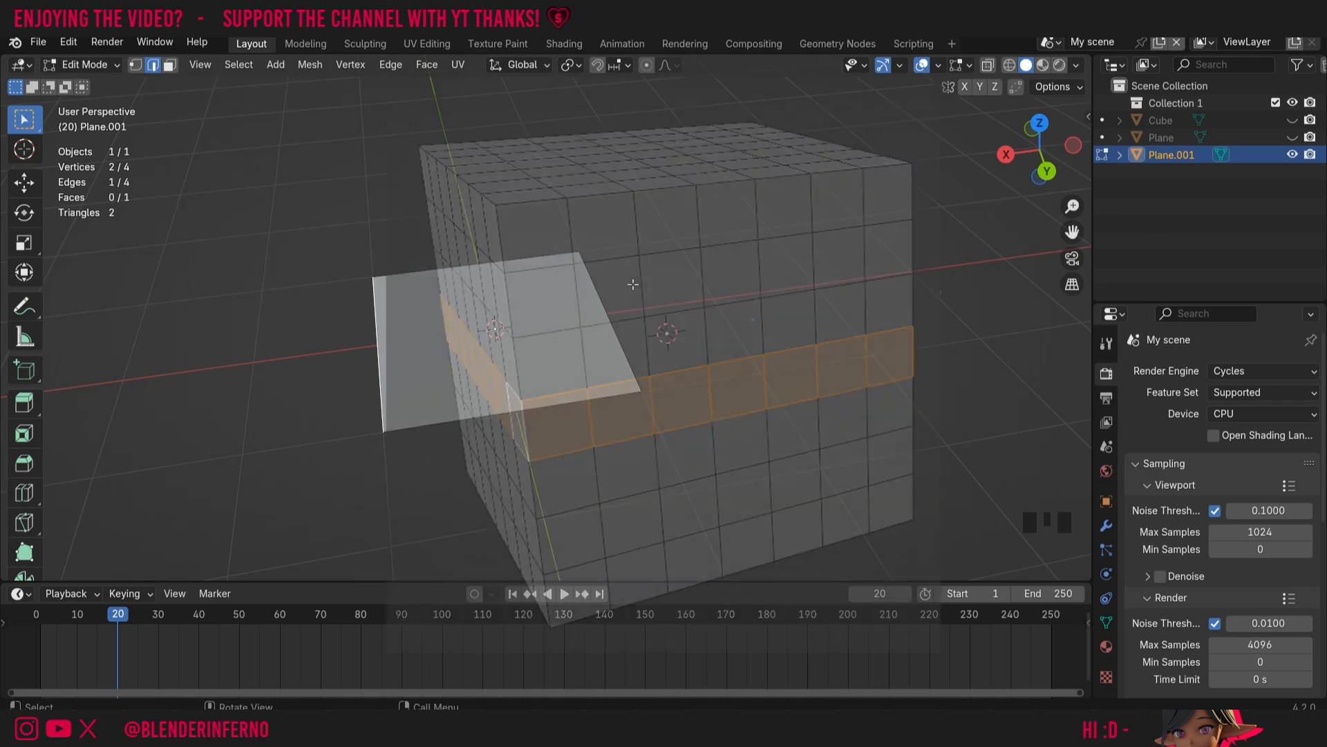
Step: Select the uppermost horizontal face loop around the sides of the subdivided cube and triangulate its faces
key(Tab)
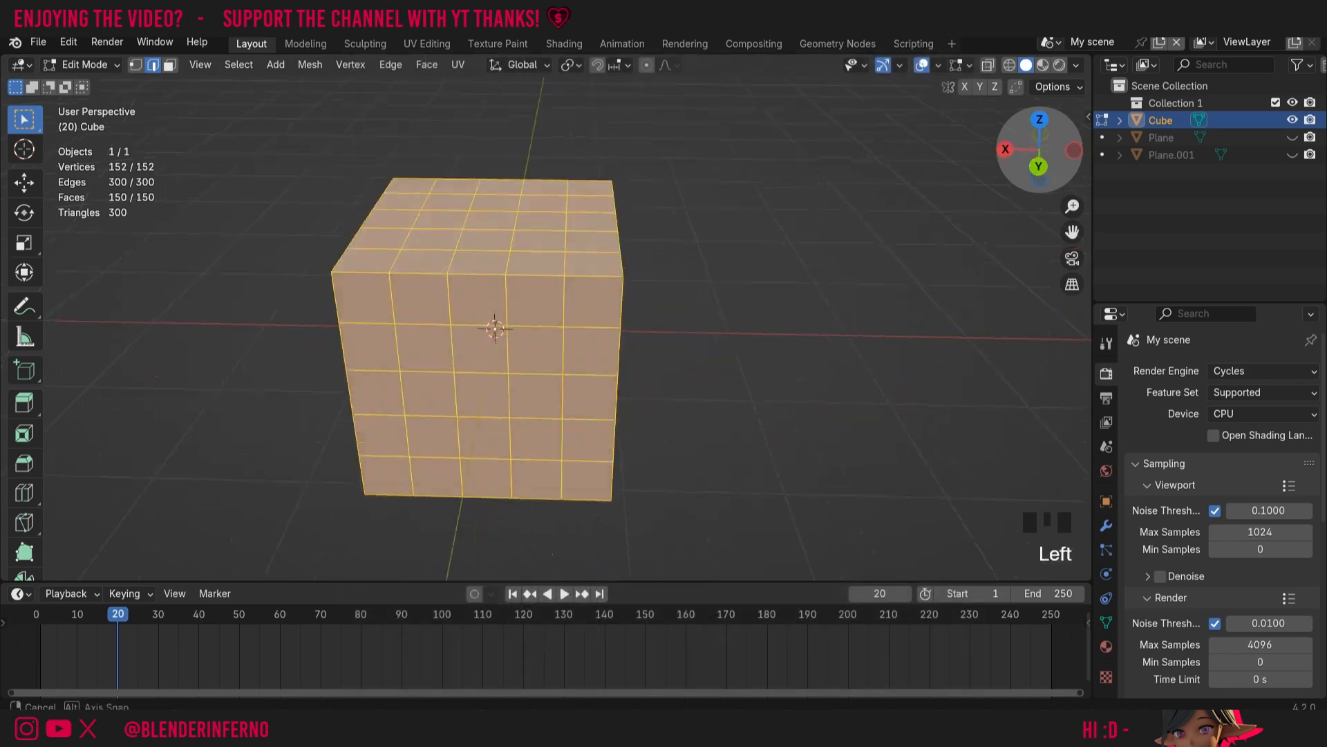
drag(1042, 170, 1010, 157)
alt+click(812, 215)
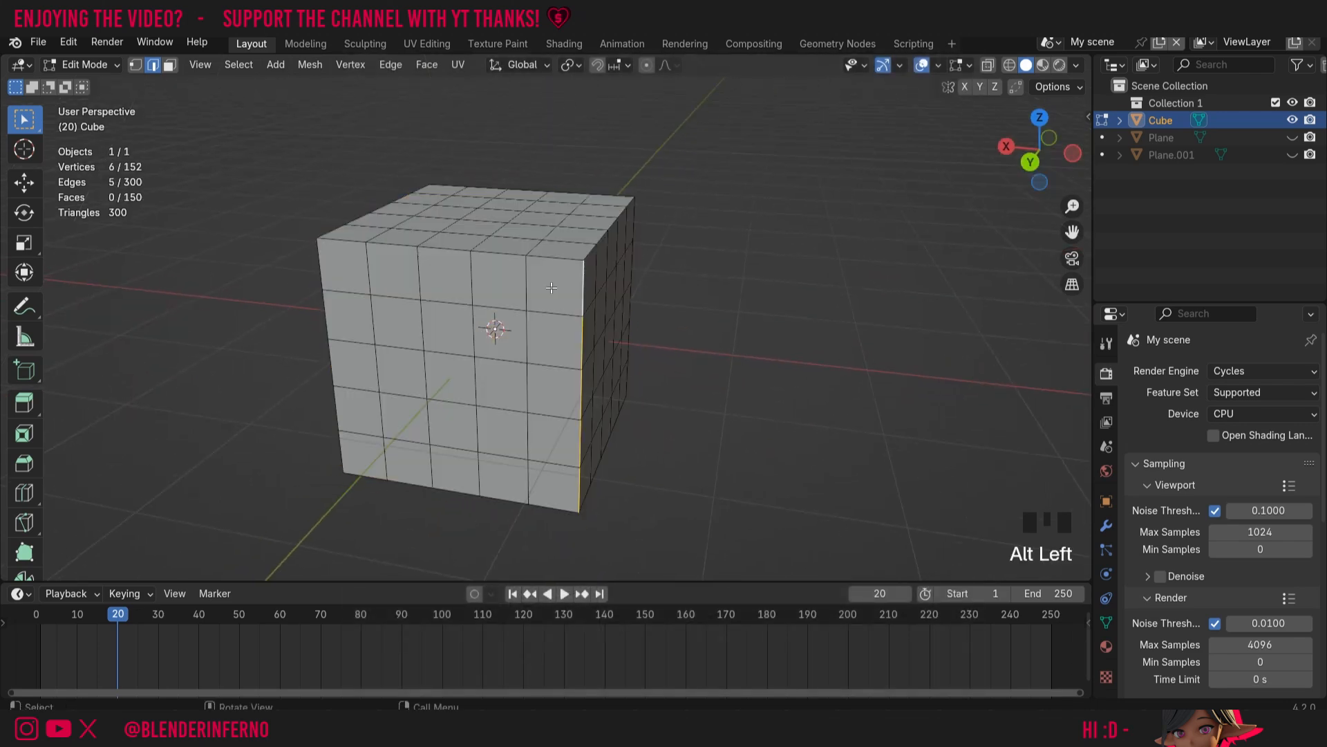
key(3)
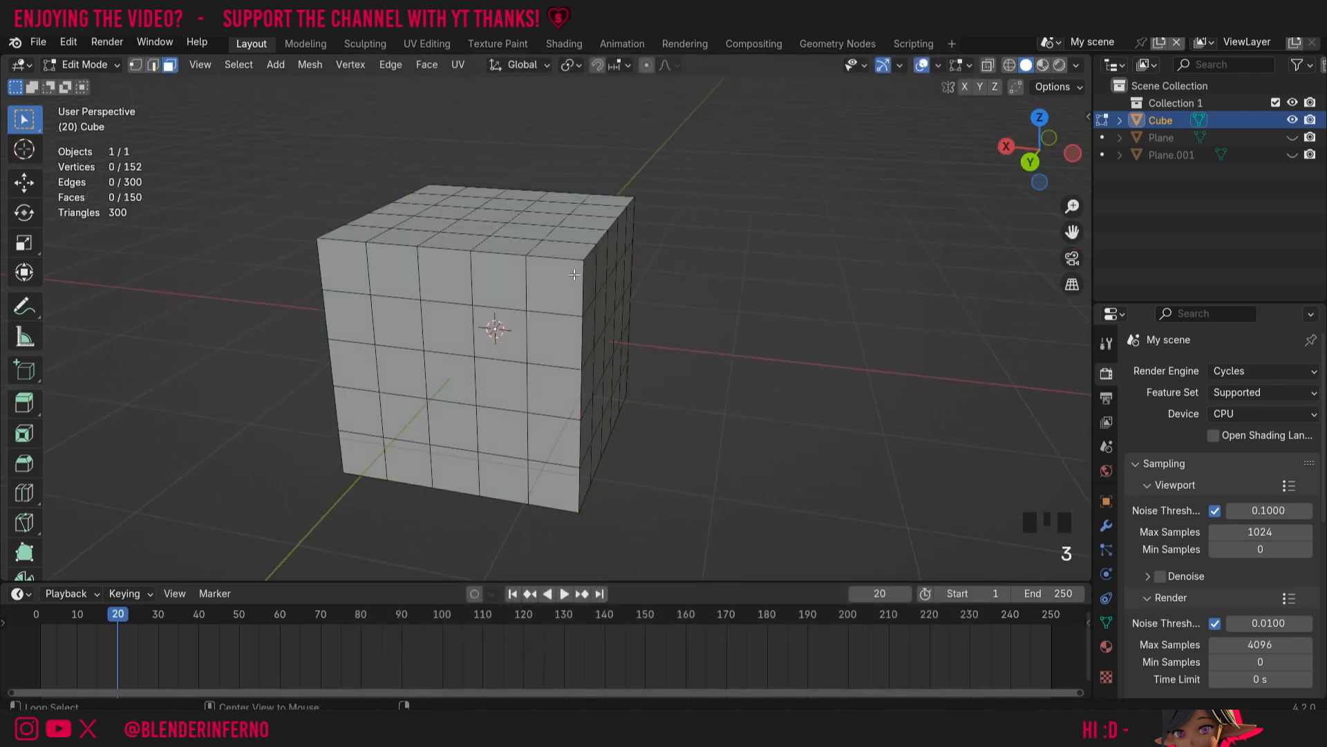
alt+click(583, 267)
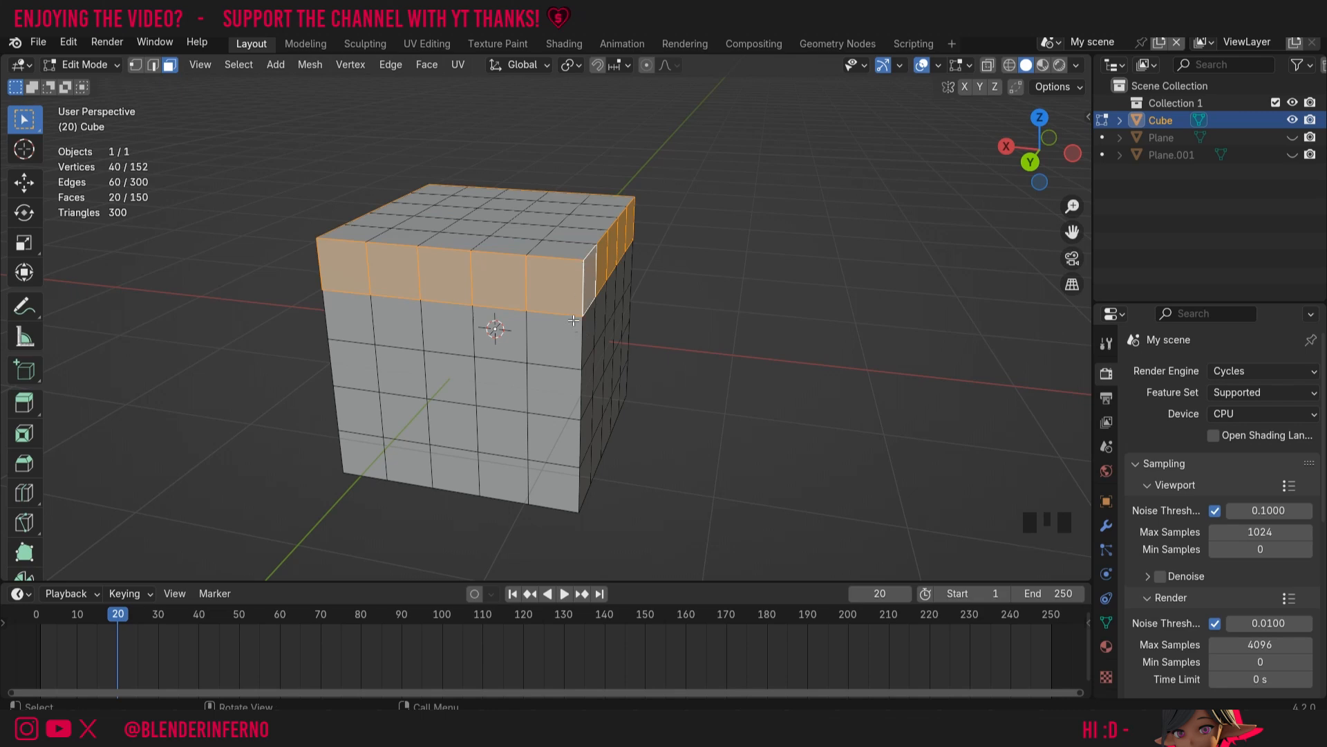
right_click(538, 277)
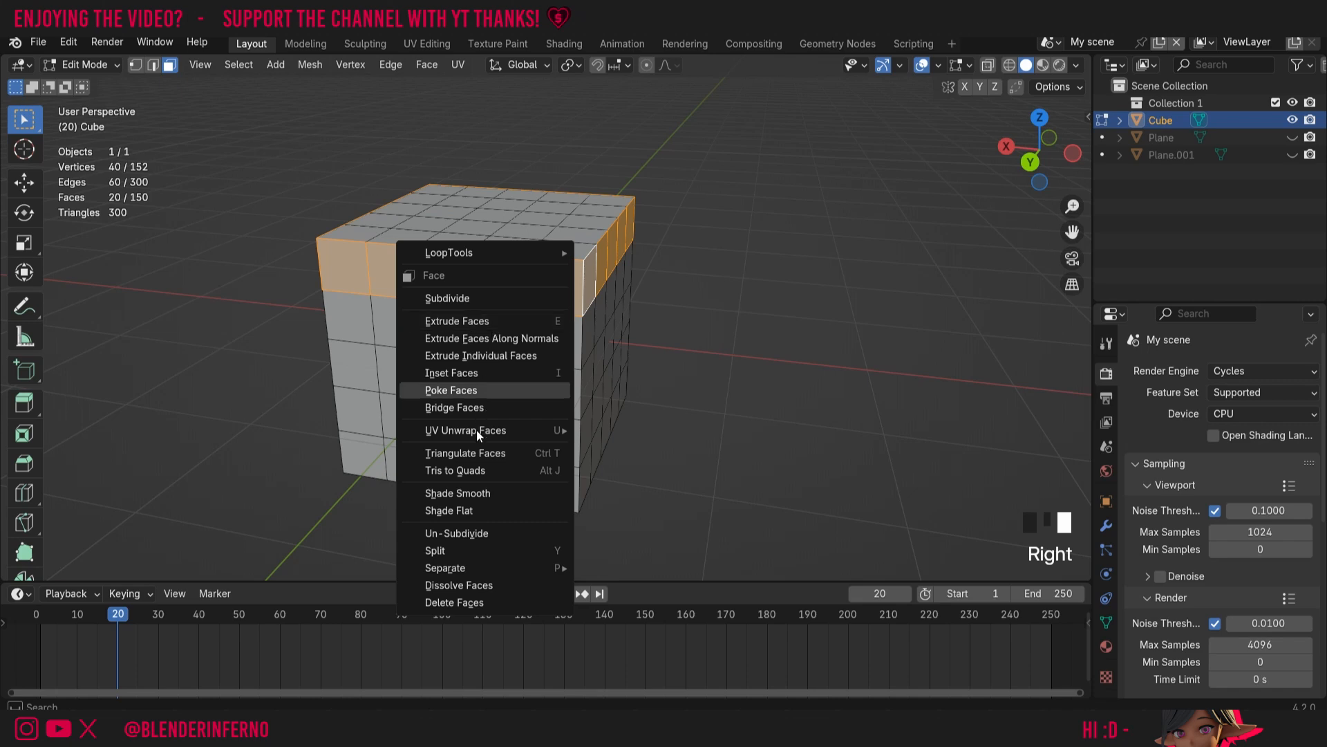
click(472, 453)
Step: Try to select a vertical face loop and make a loop cut through the cube's triangulated row
alt+click(586, 414)
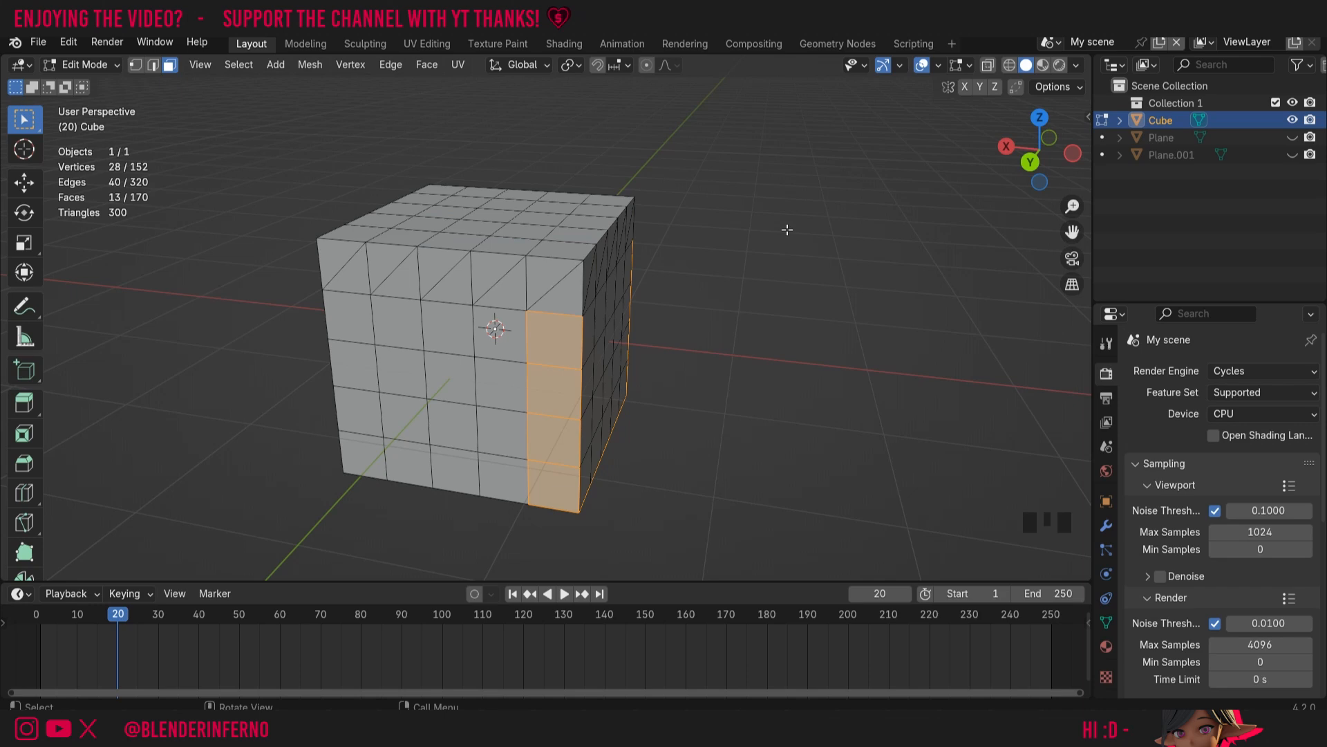
click(797, 357)
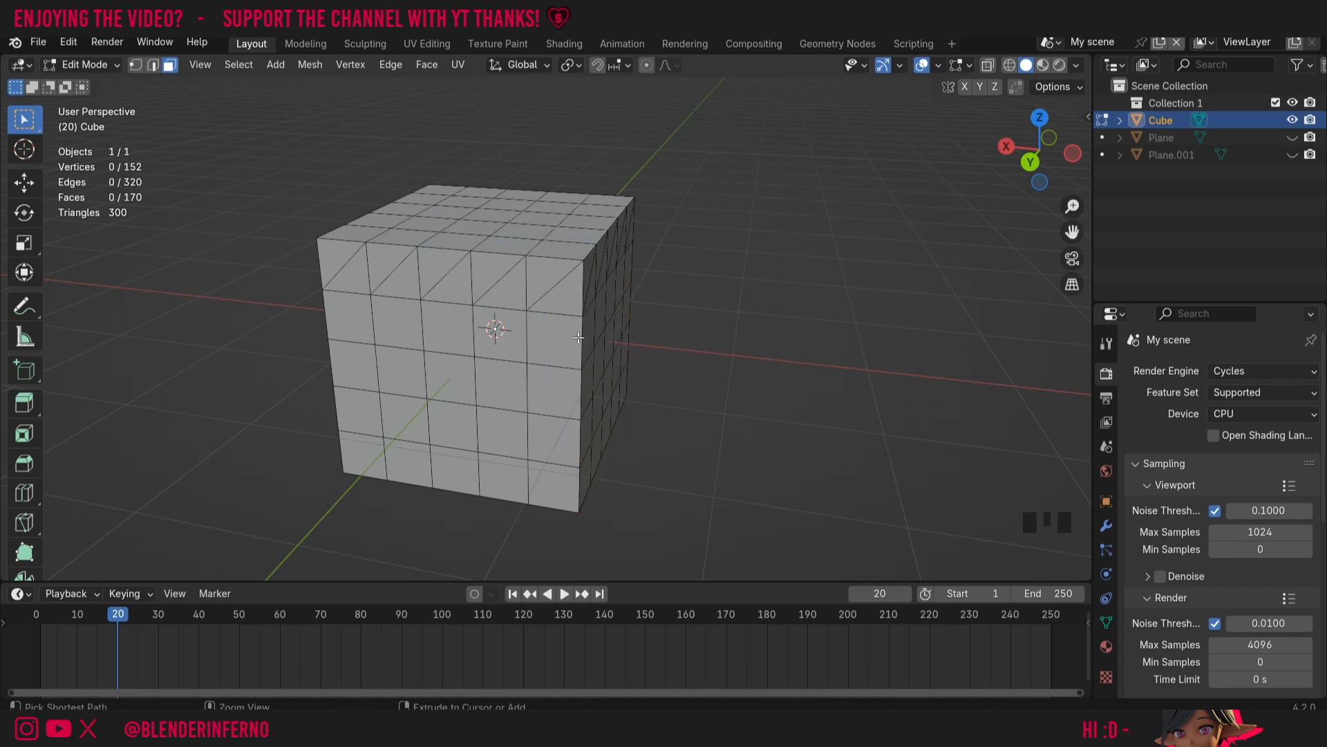
key(ctrl+r)
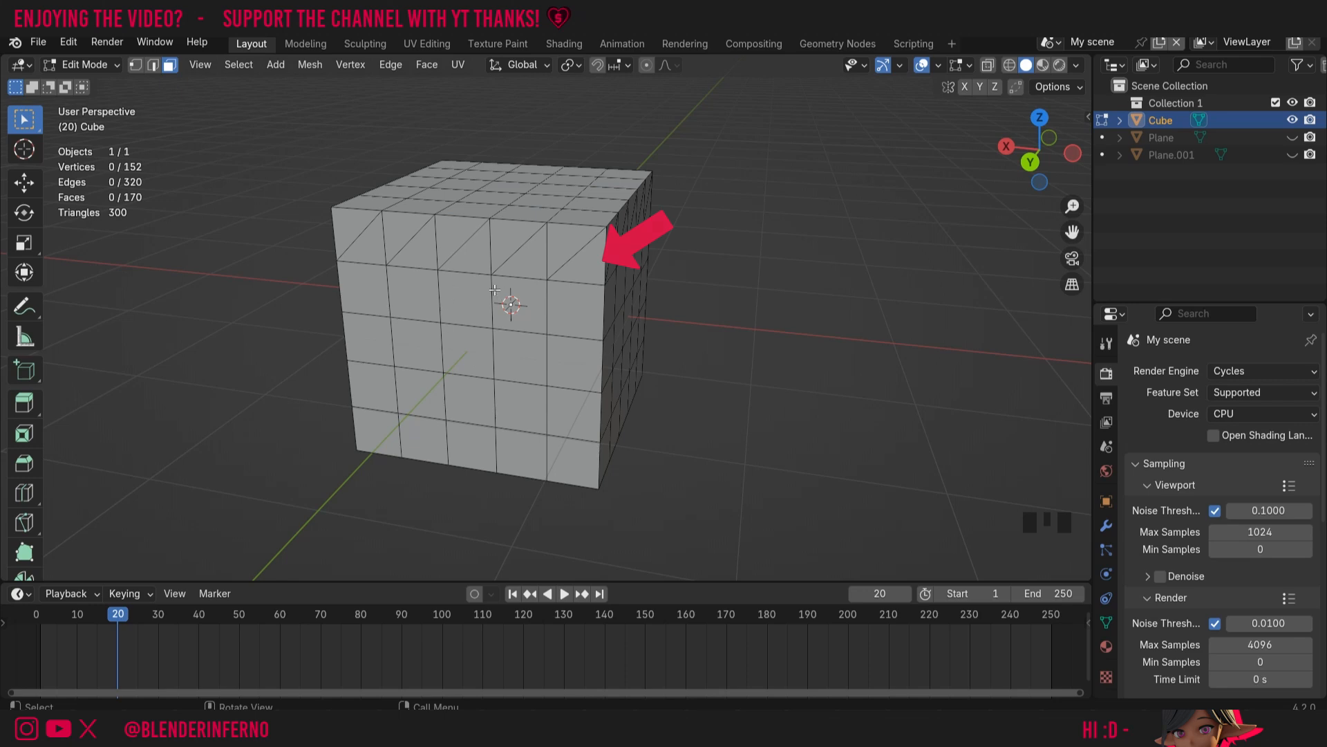
key(Tab)
key(Tab)
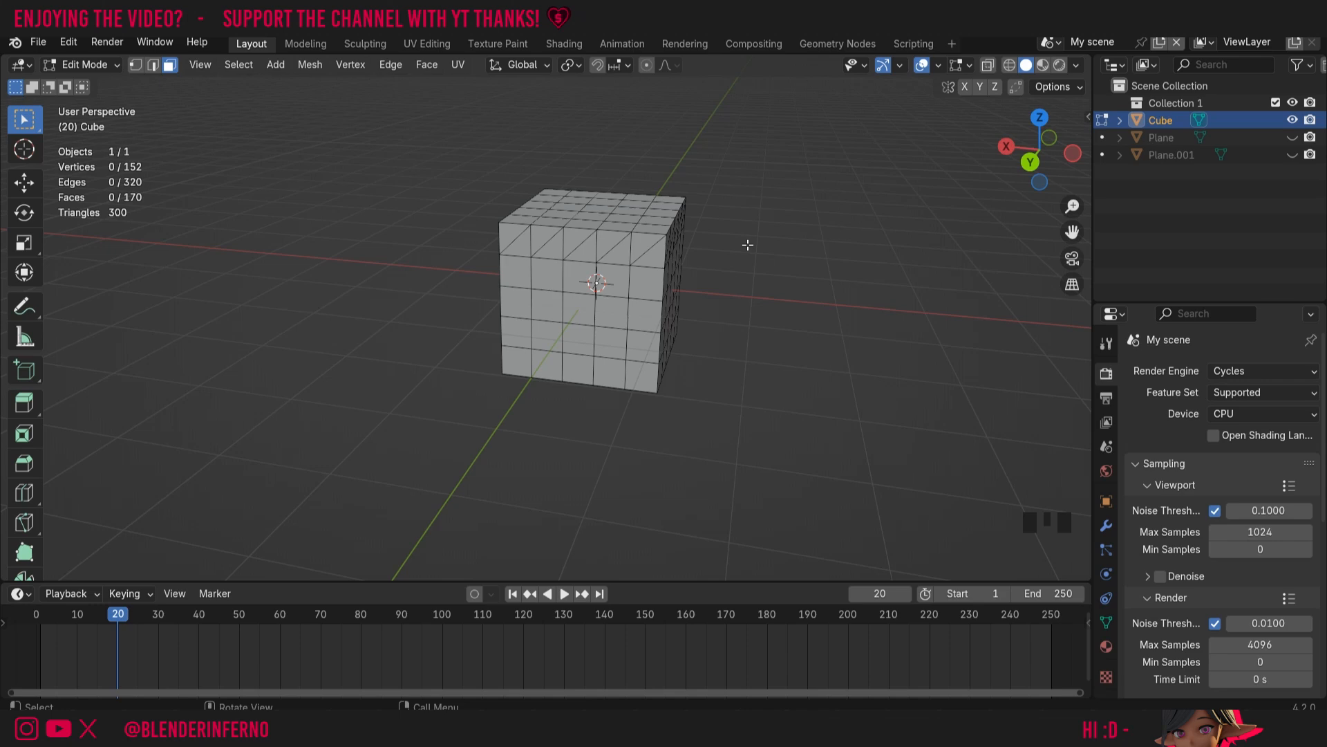
Step: Add a new cube to the scene in place of the triangulated one and check its mesh in Edit Mode
click(674, 226)
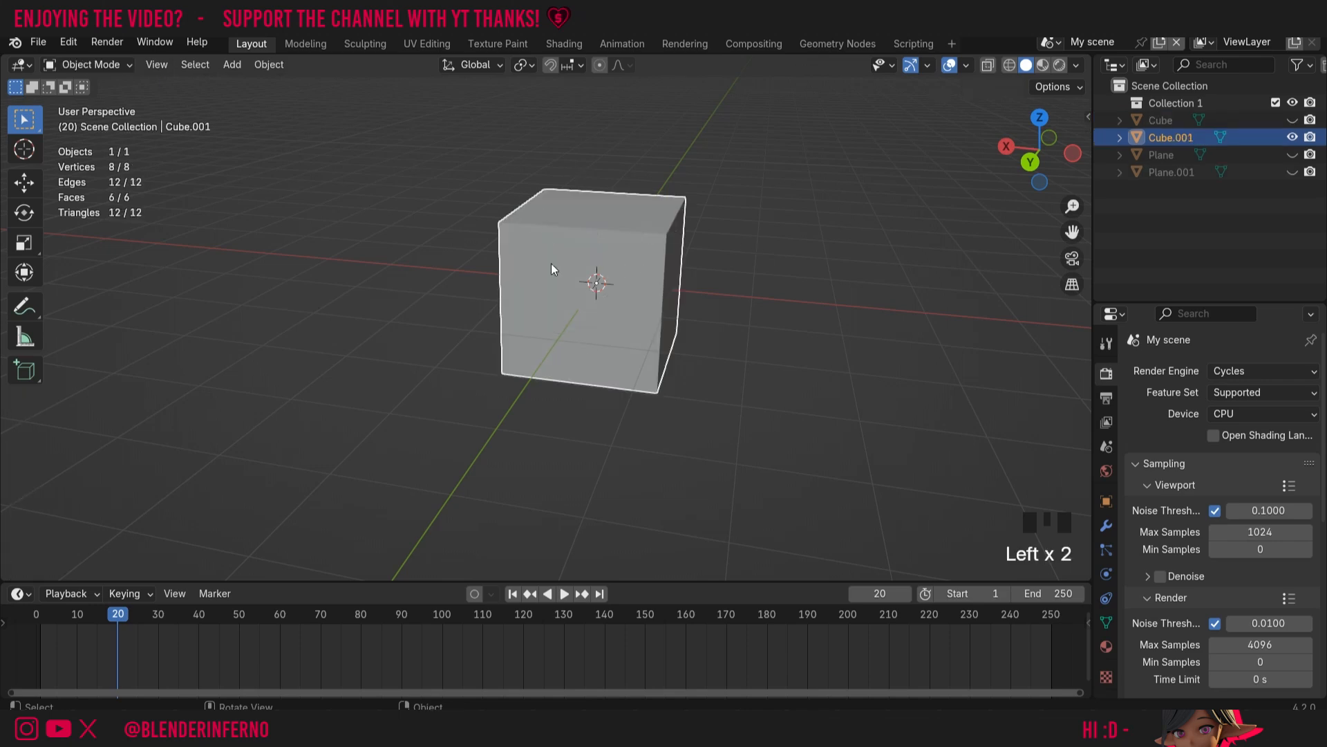
key(Tab)
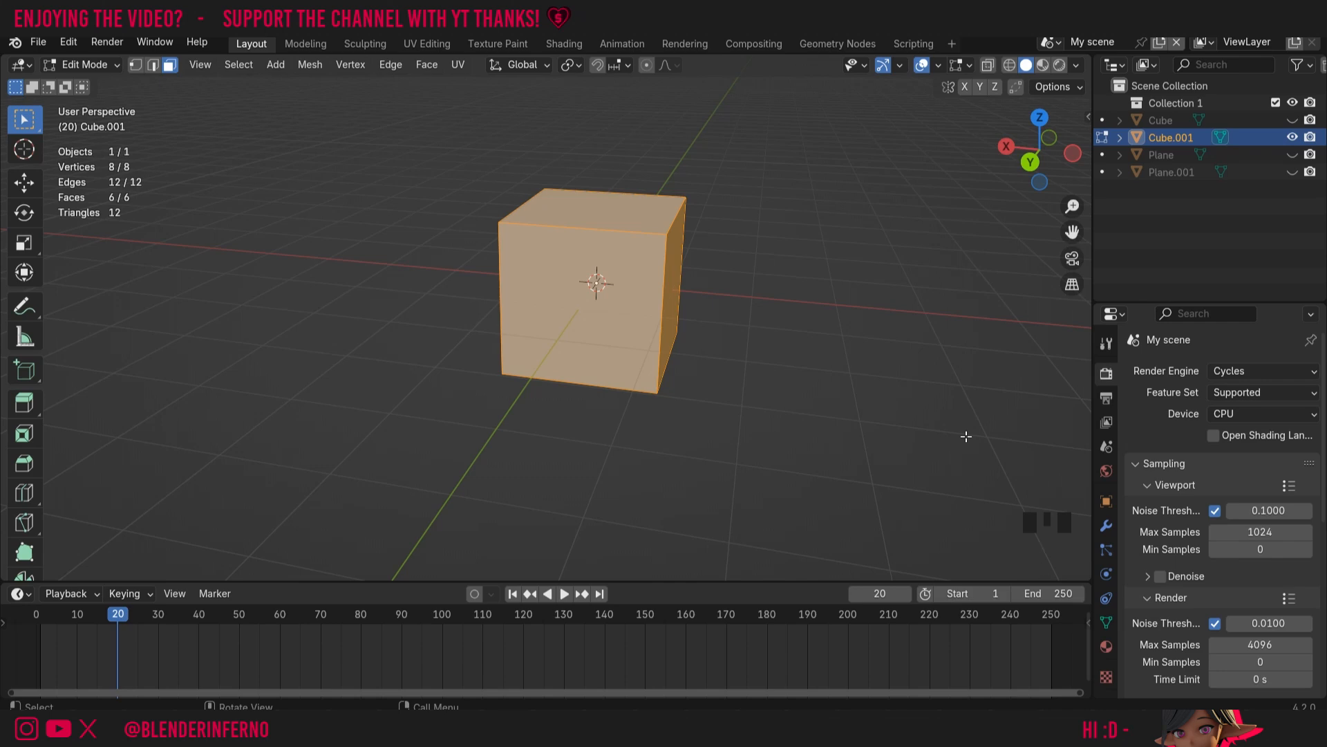
key(Tab)
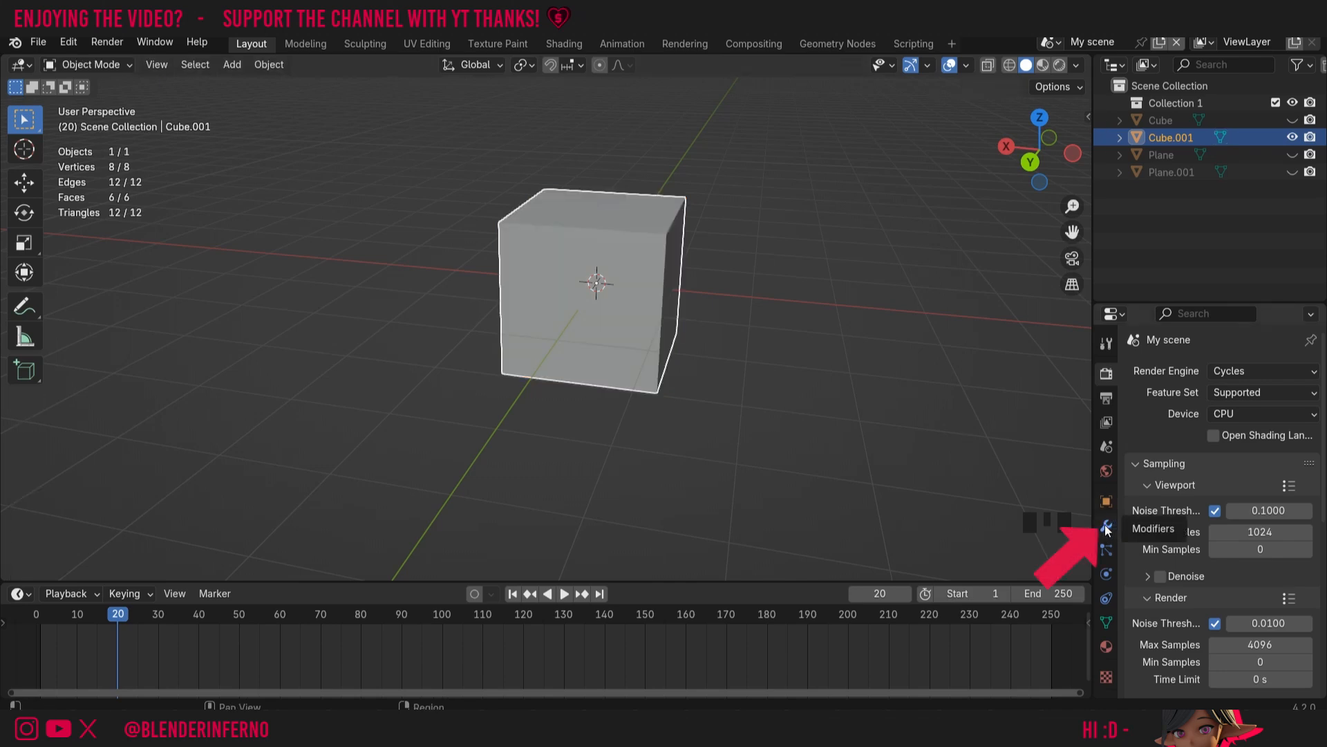
Step: Add a Subdivision Surface modifier to the new cube with viewport levels set to 2
click(1106, 527)
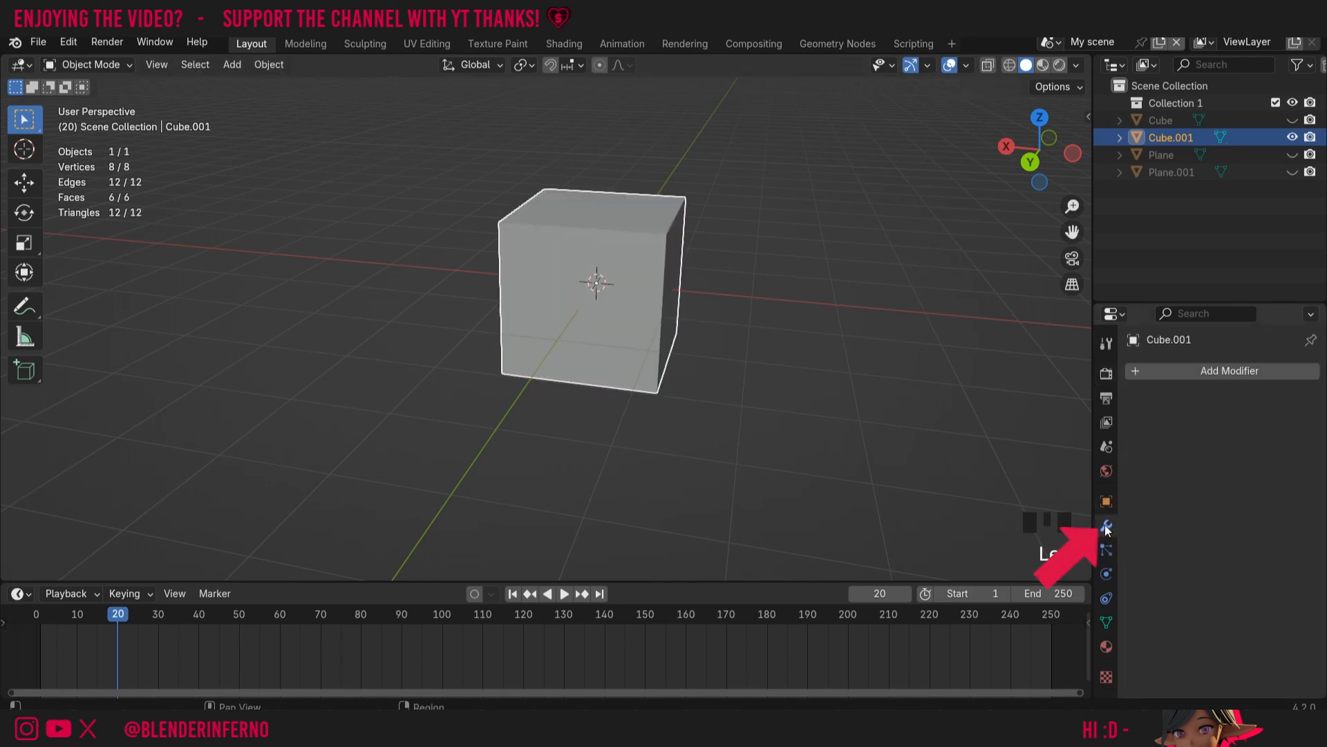
click(1176, 371)
mouse_move(1112, 430)
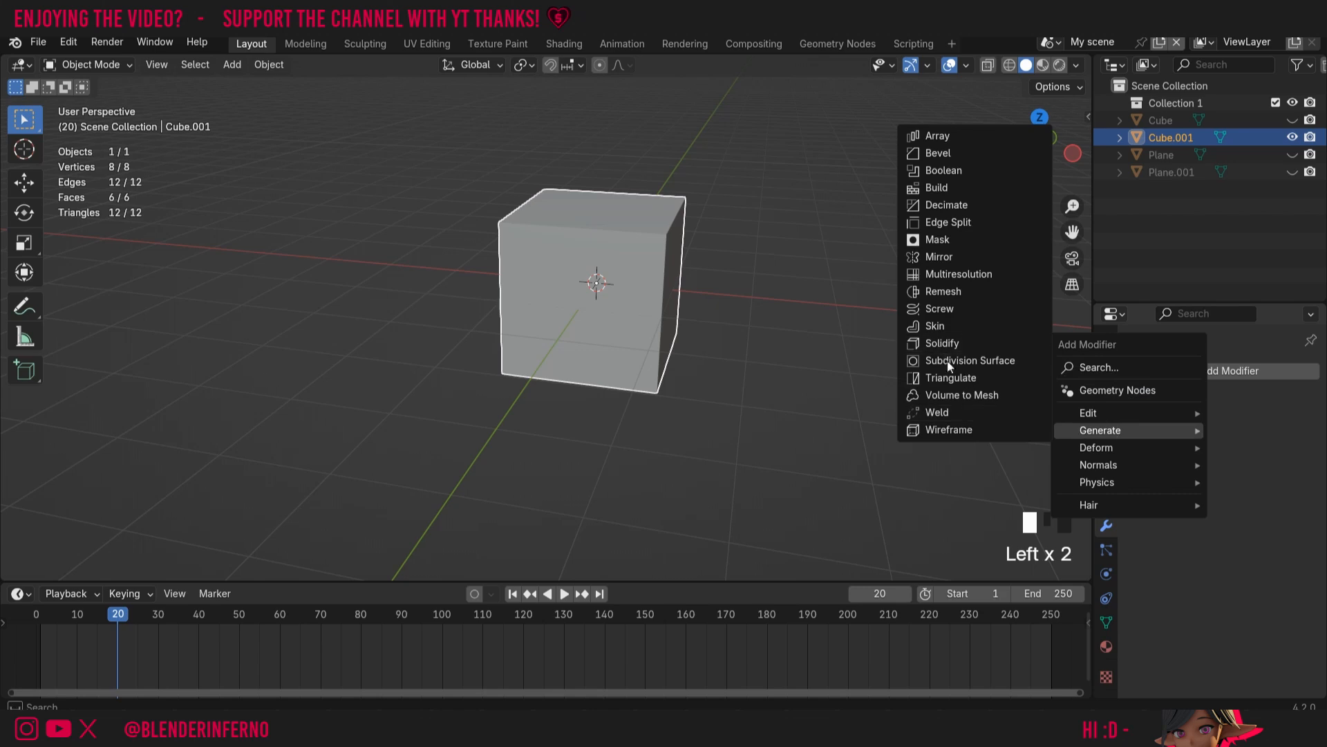
click(920, 359)
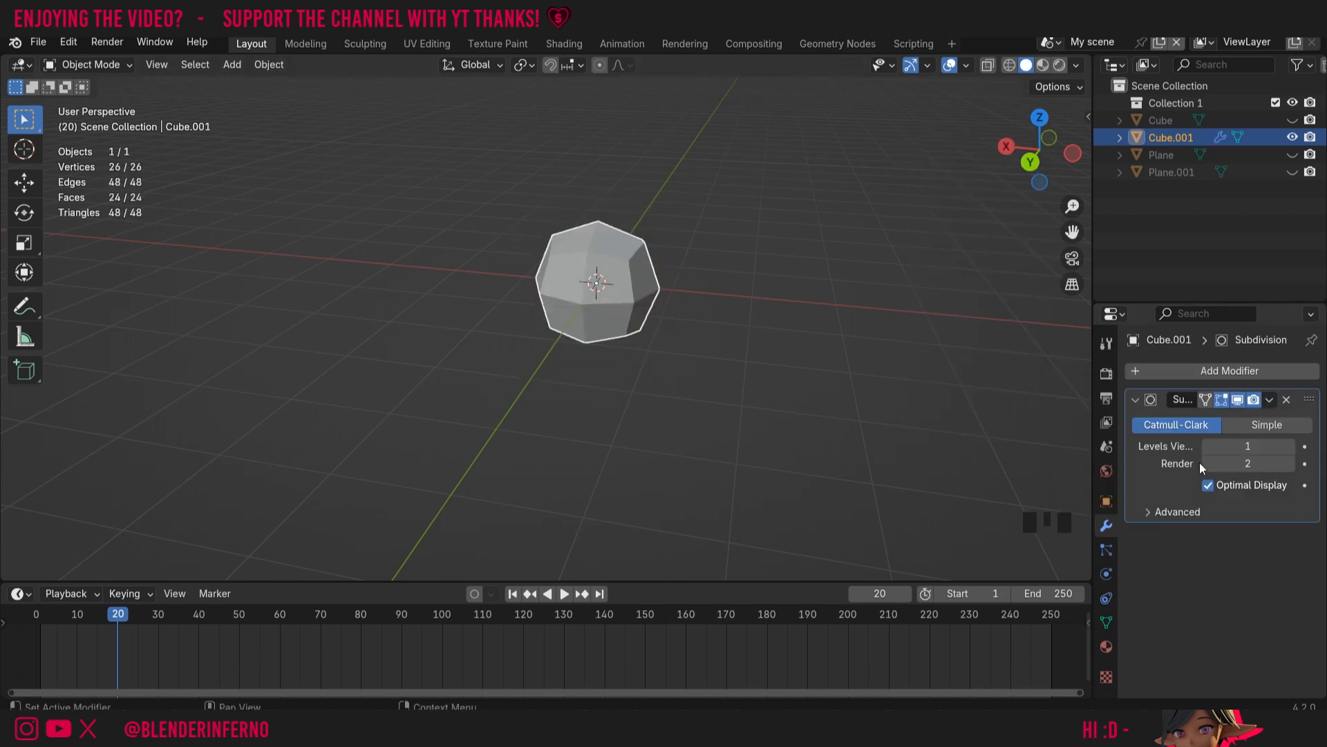
click(1289, 445)
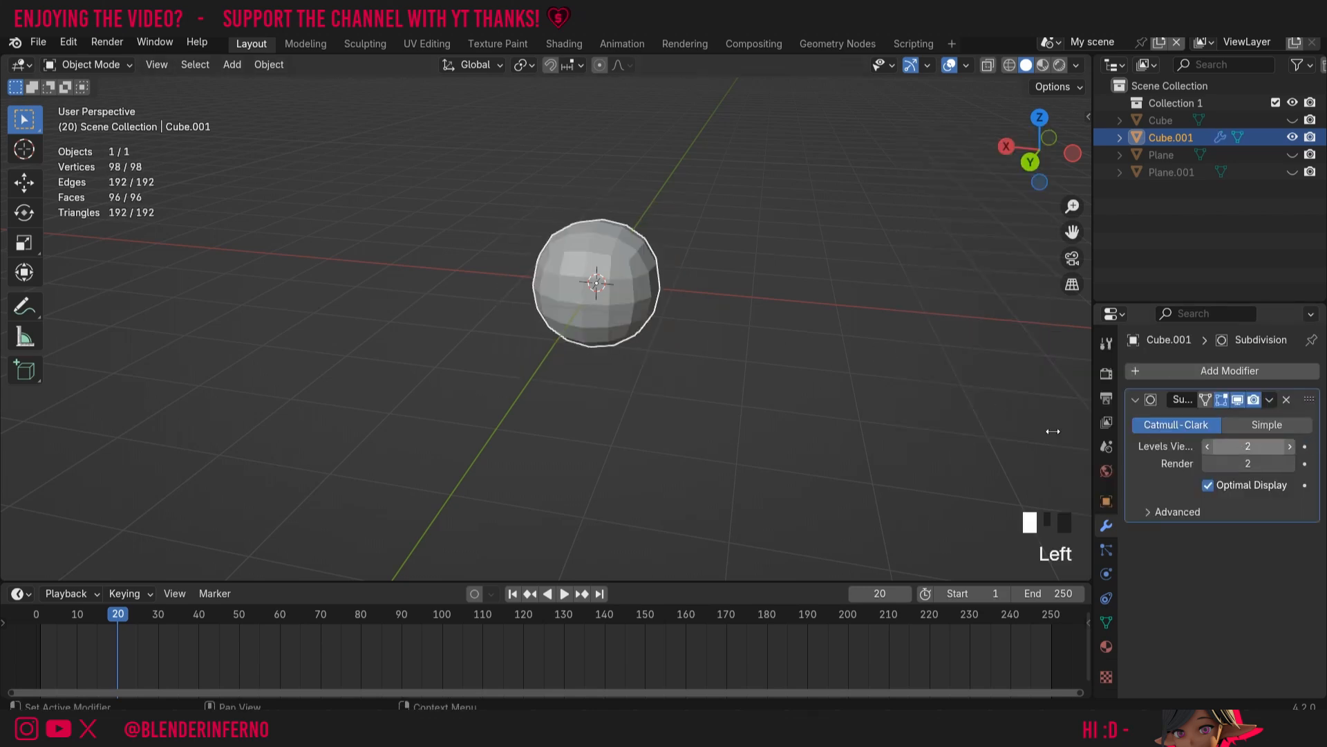
Step: Triangulate the top face of the subdivision-modified cube and inspect the smoothed shape from another angle
key(Tab)
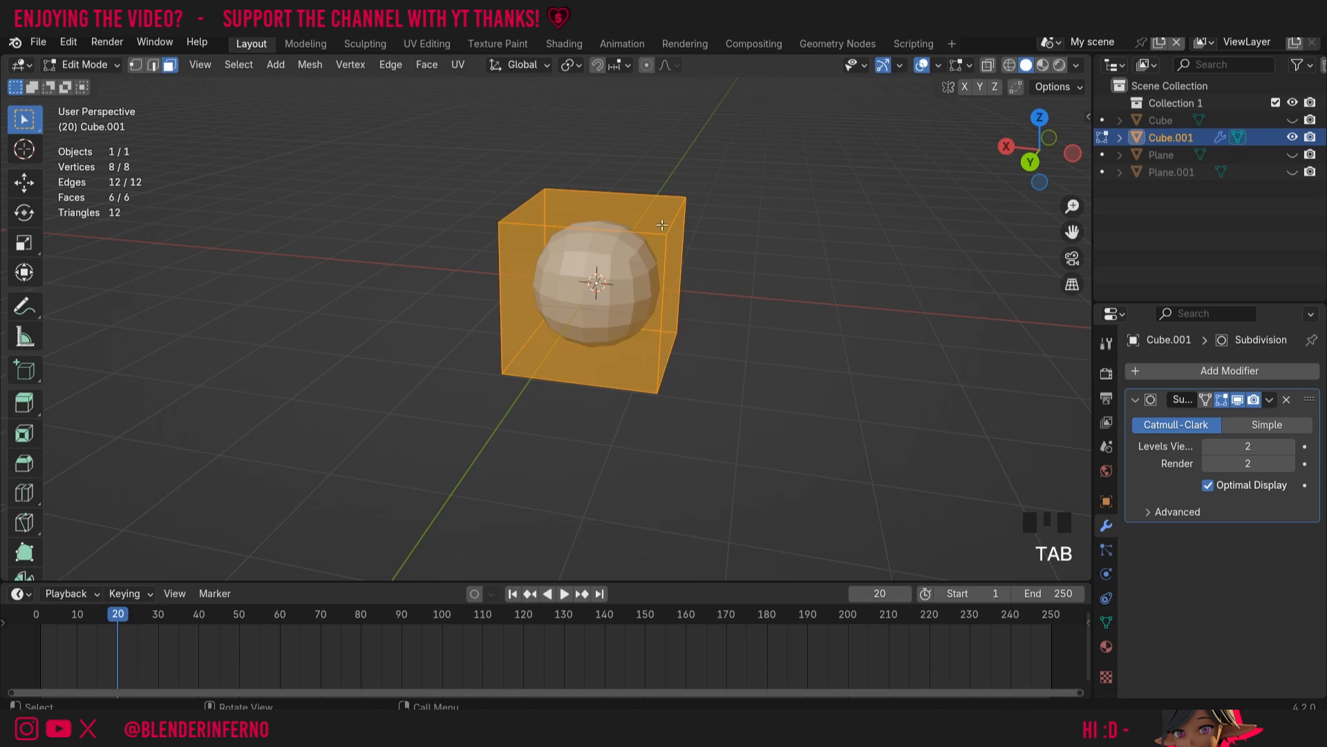
click(605, 216)
right_click(612, 213)
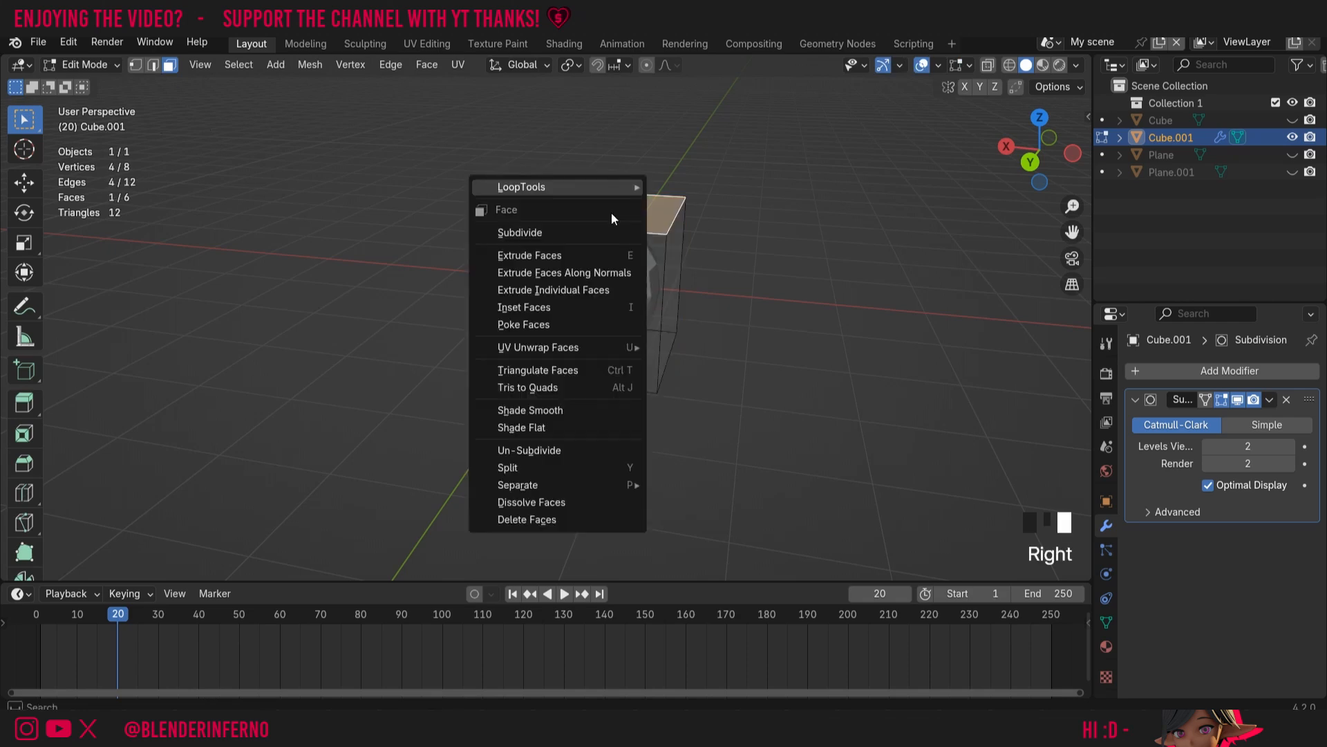
click(573, 369)
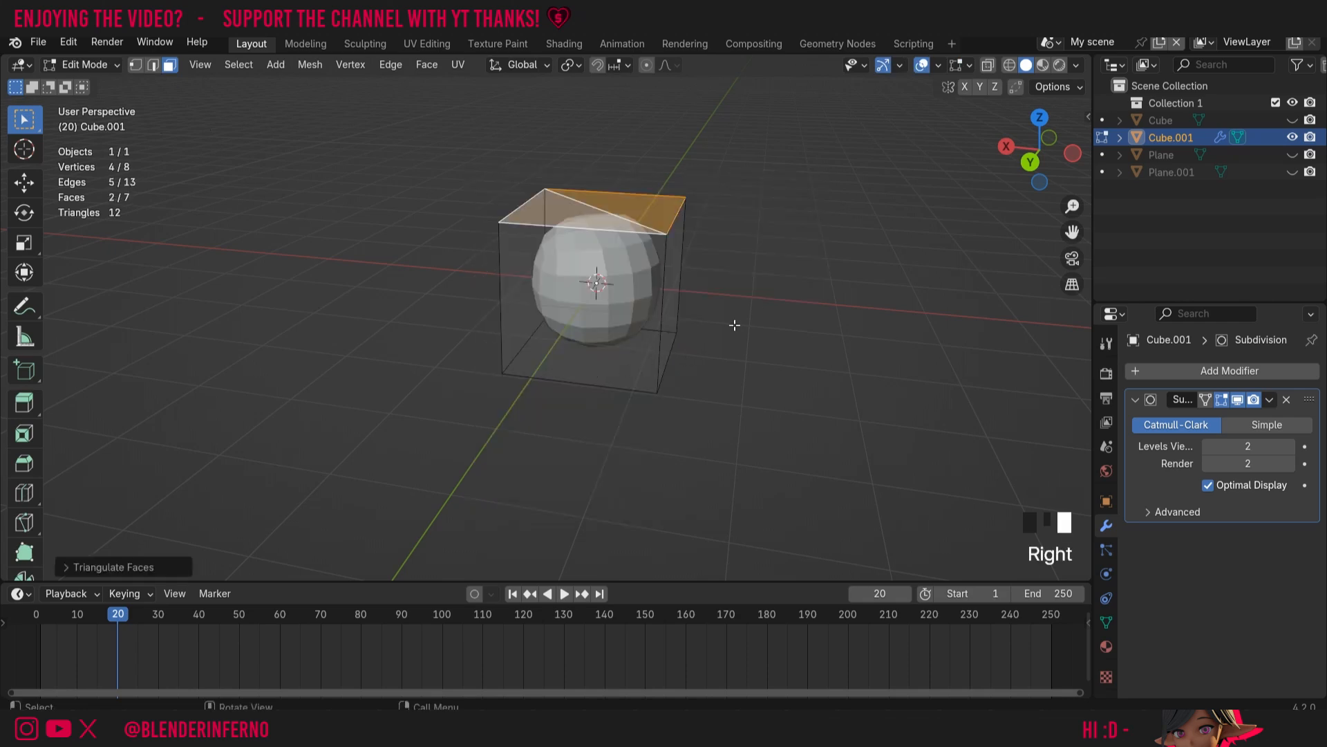
drag(1039, 149, 942, 179)
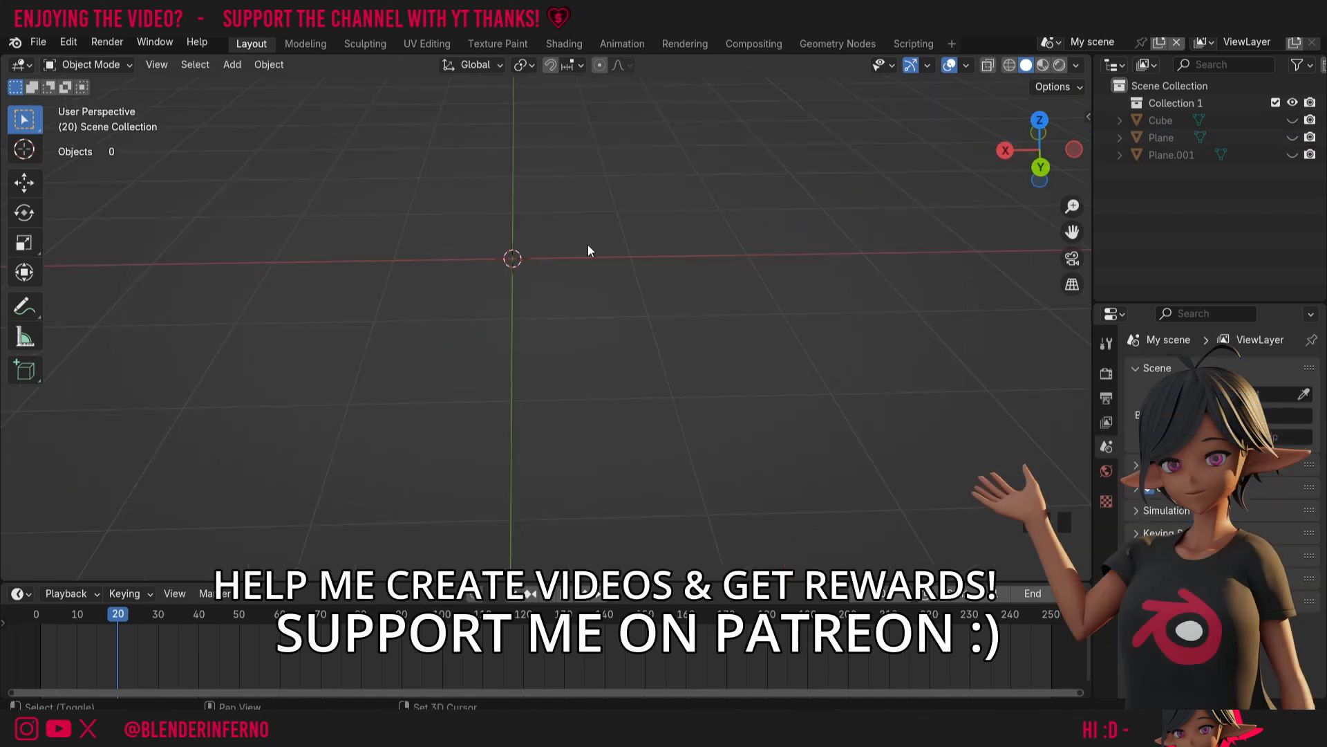
Step: Add a cylinder mesh and give it a Subdivision Surface modifier
key(shift+a)
mouse_move(588, 246)
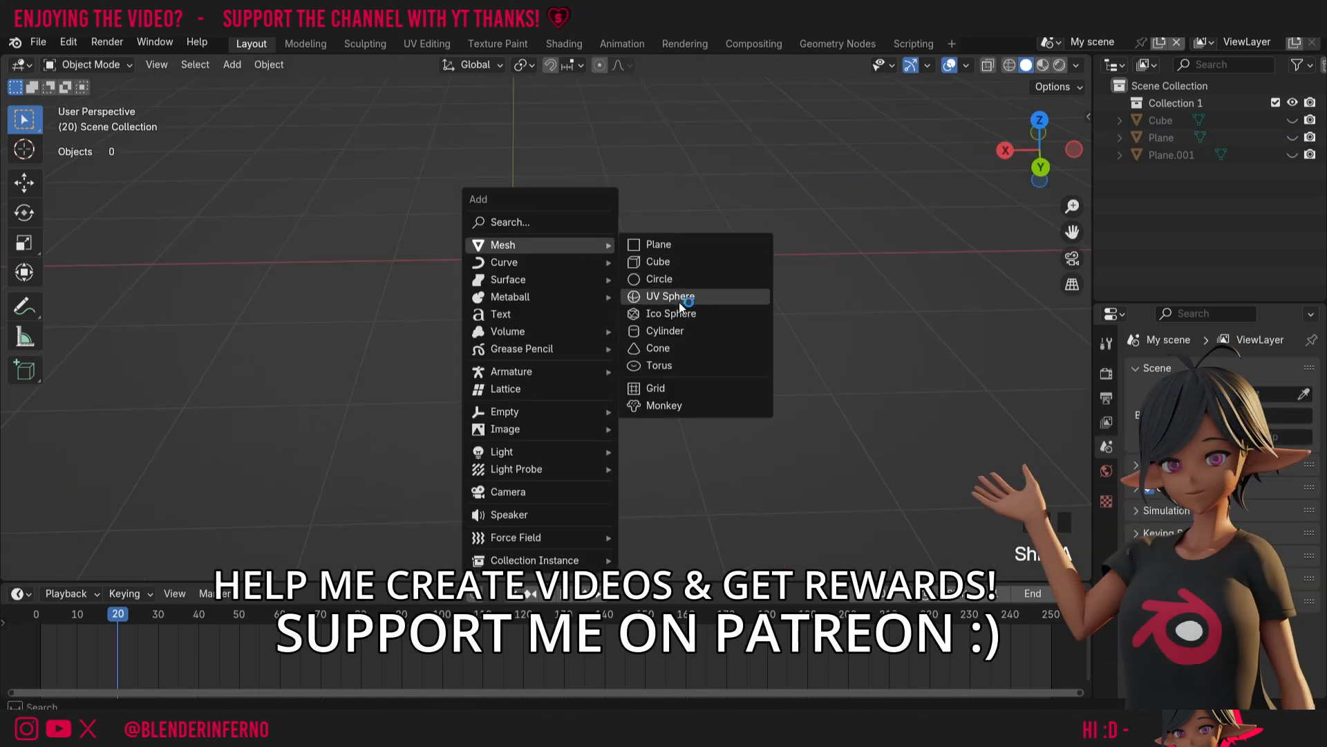
click(681, 332)
click(1163, 373)
mouse_move(1163, 376)
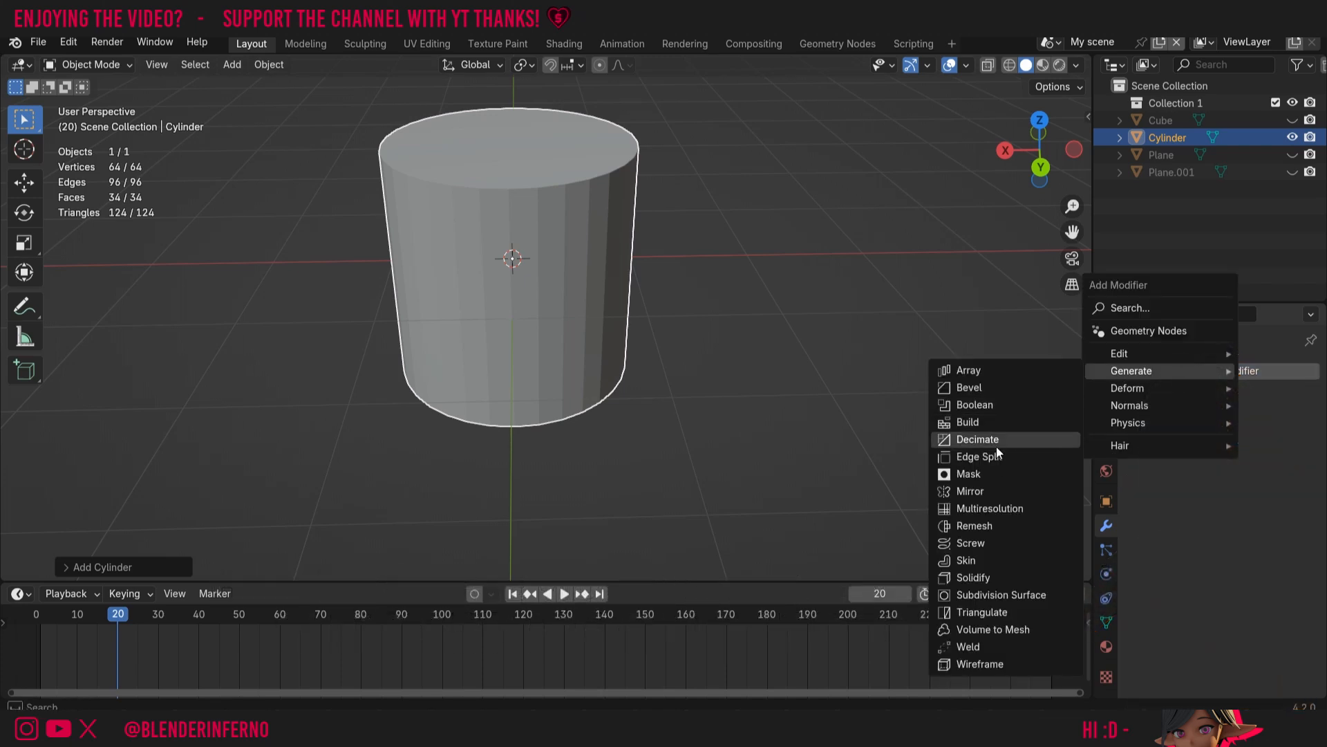
click(1001, 594)
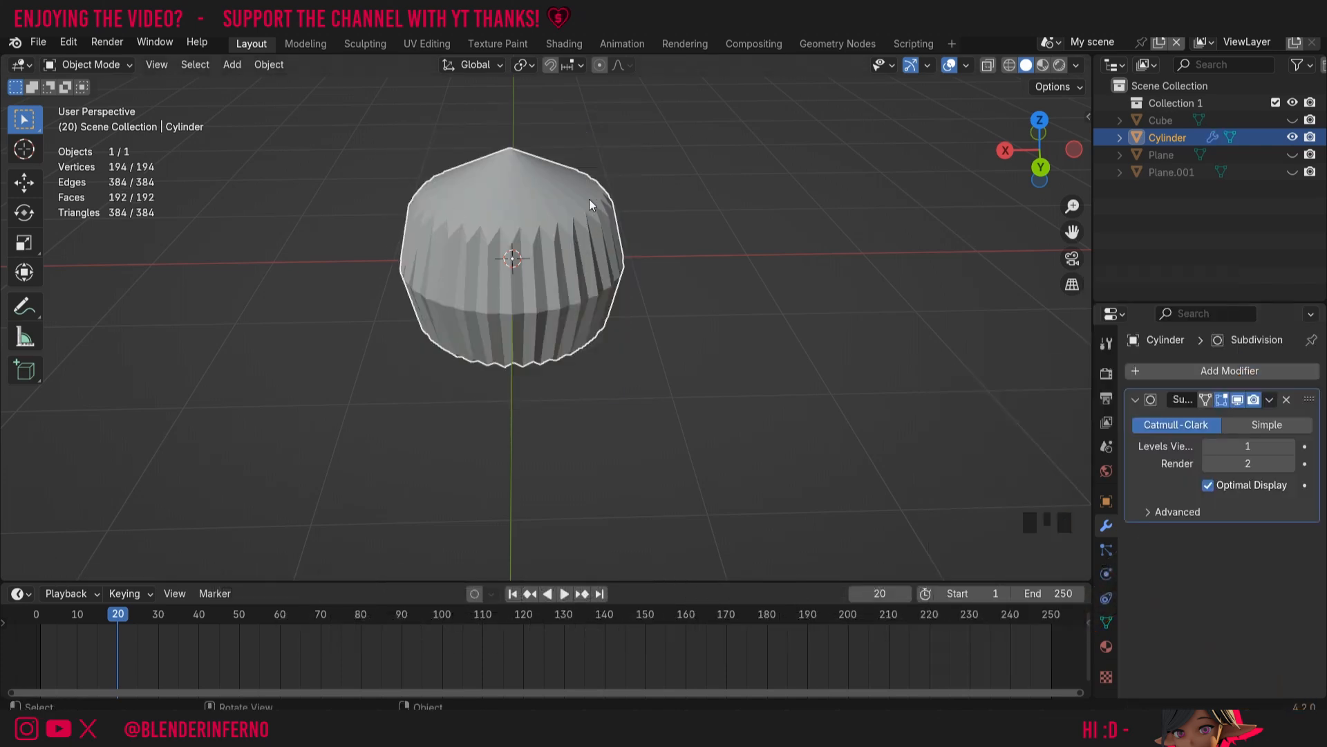
Step: Inset the cylinder's top face twice in Edit Mode, making the second inset about 0.11 m thick
middle_drag(755, 205, 698, 231)
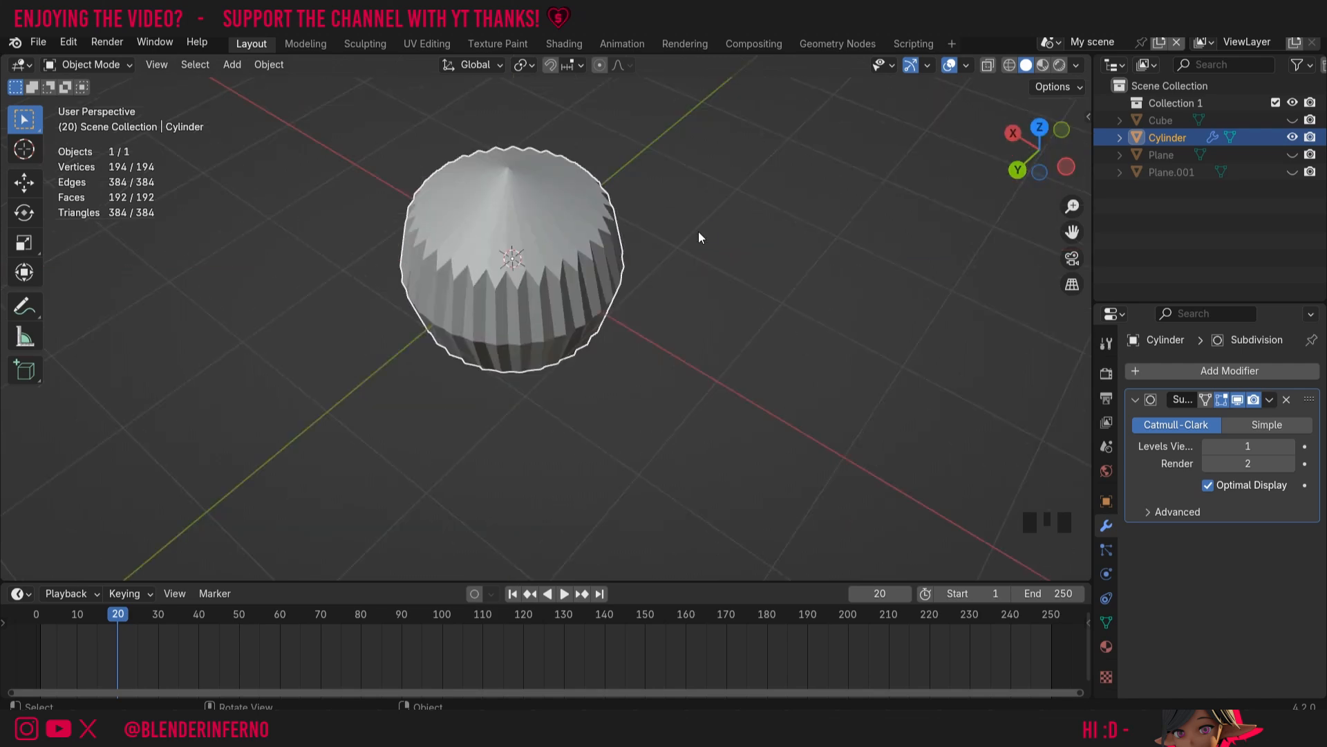
key(Tab)
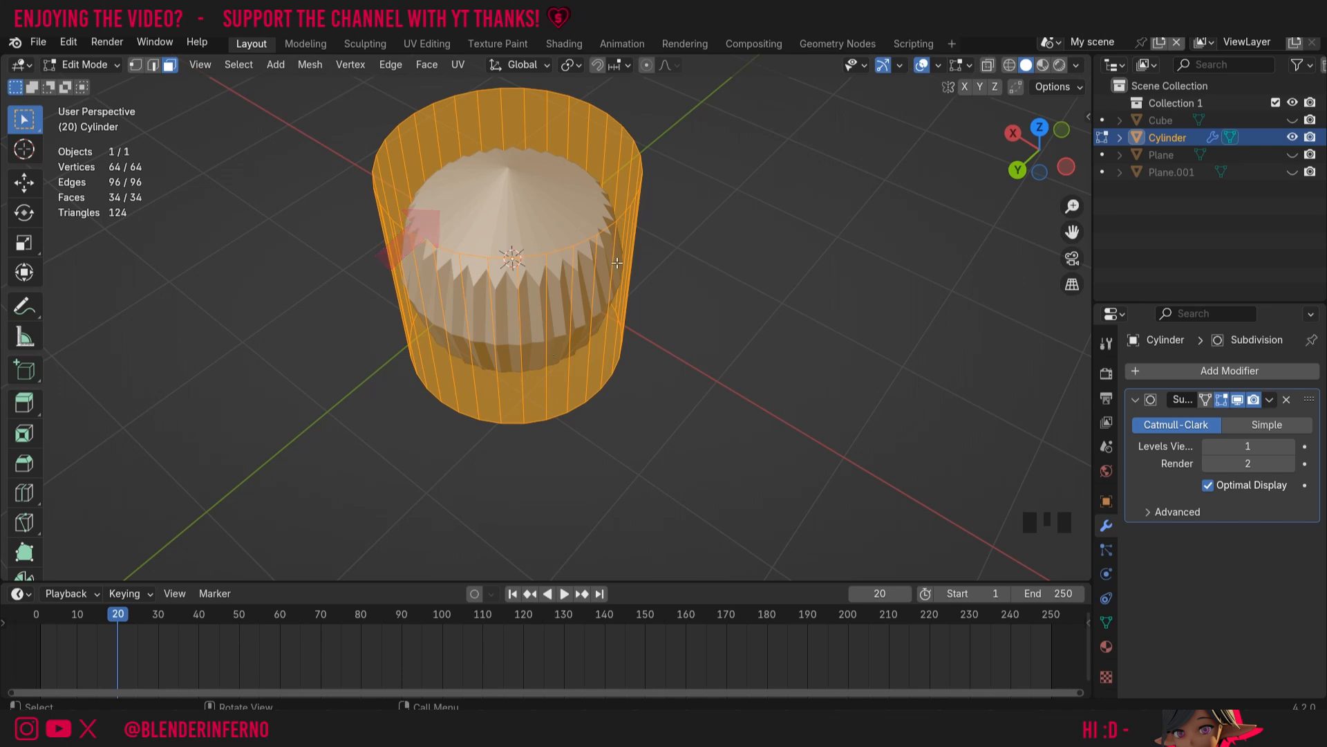
click(519, 149)
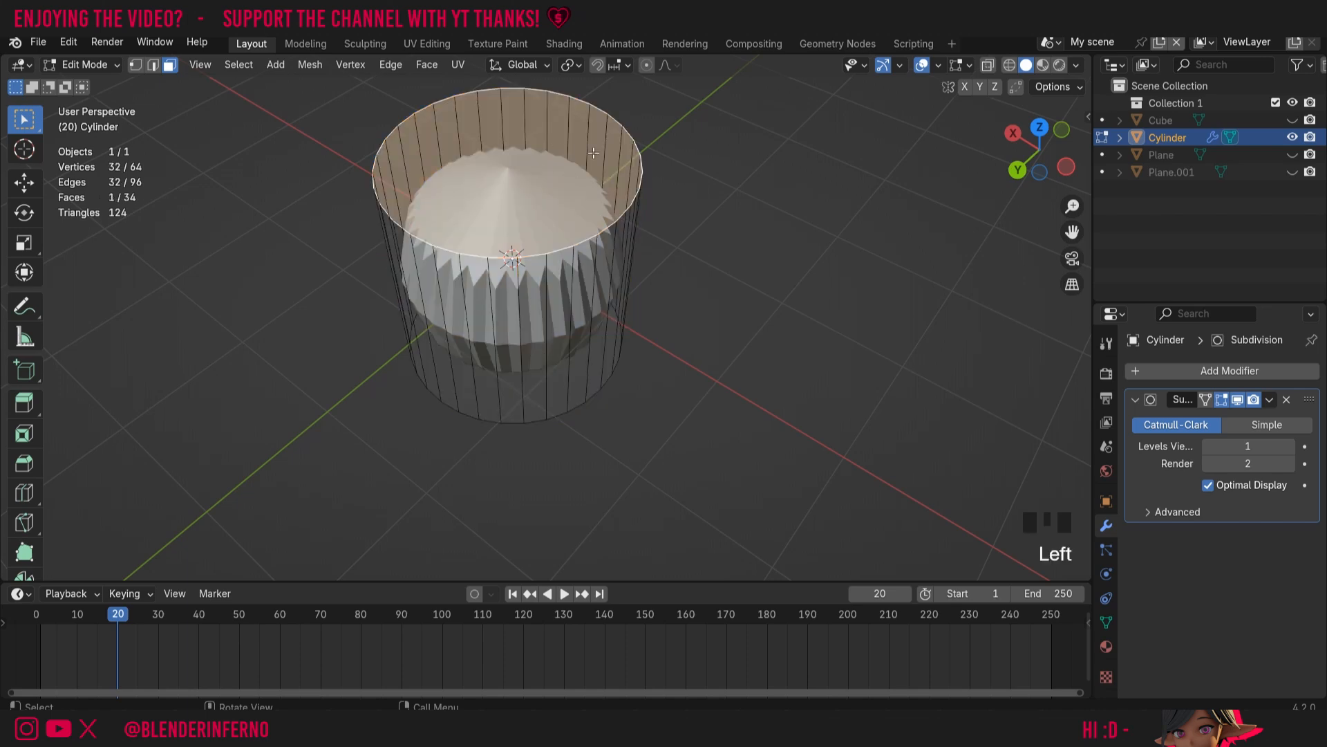
key(i)
click(529, 166)
key(i)
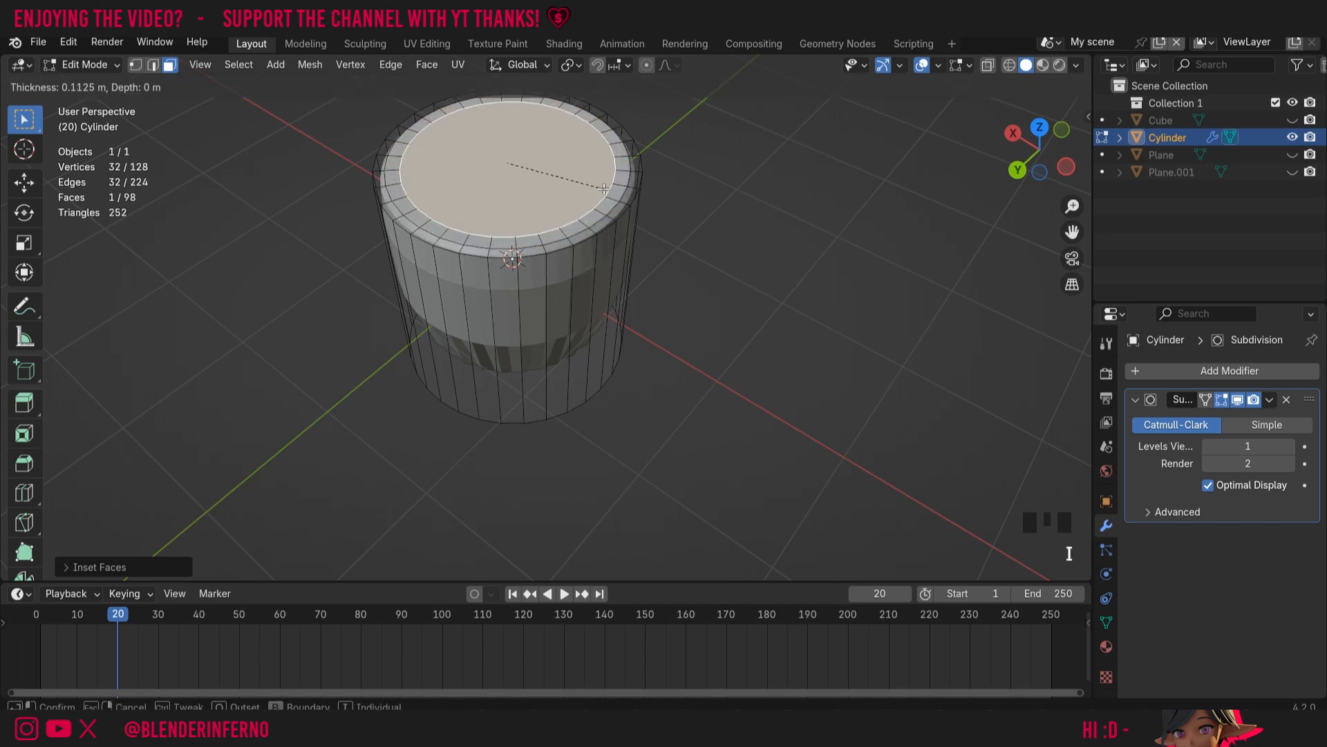
click(609, 189)
key(Tab)
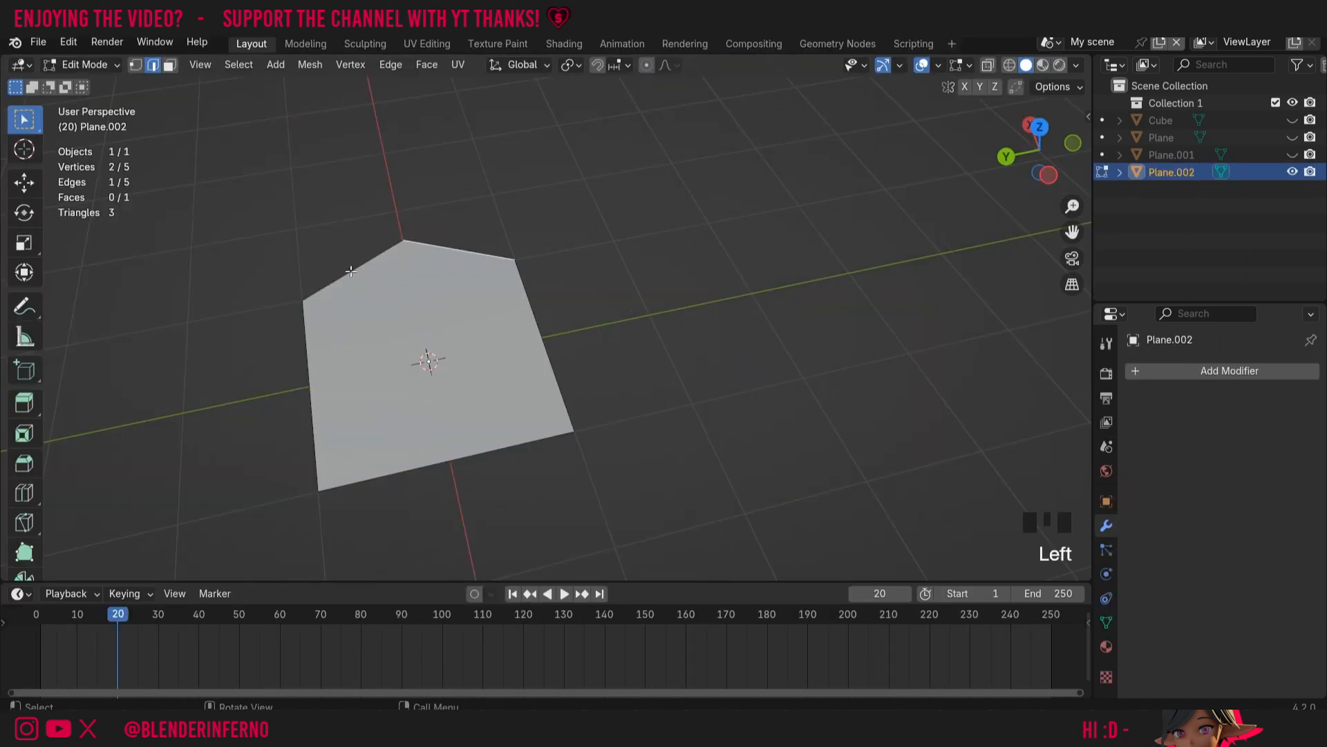
Step: Examine the five-sided plane's edges by selecting them one after another
click(347, 274)
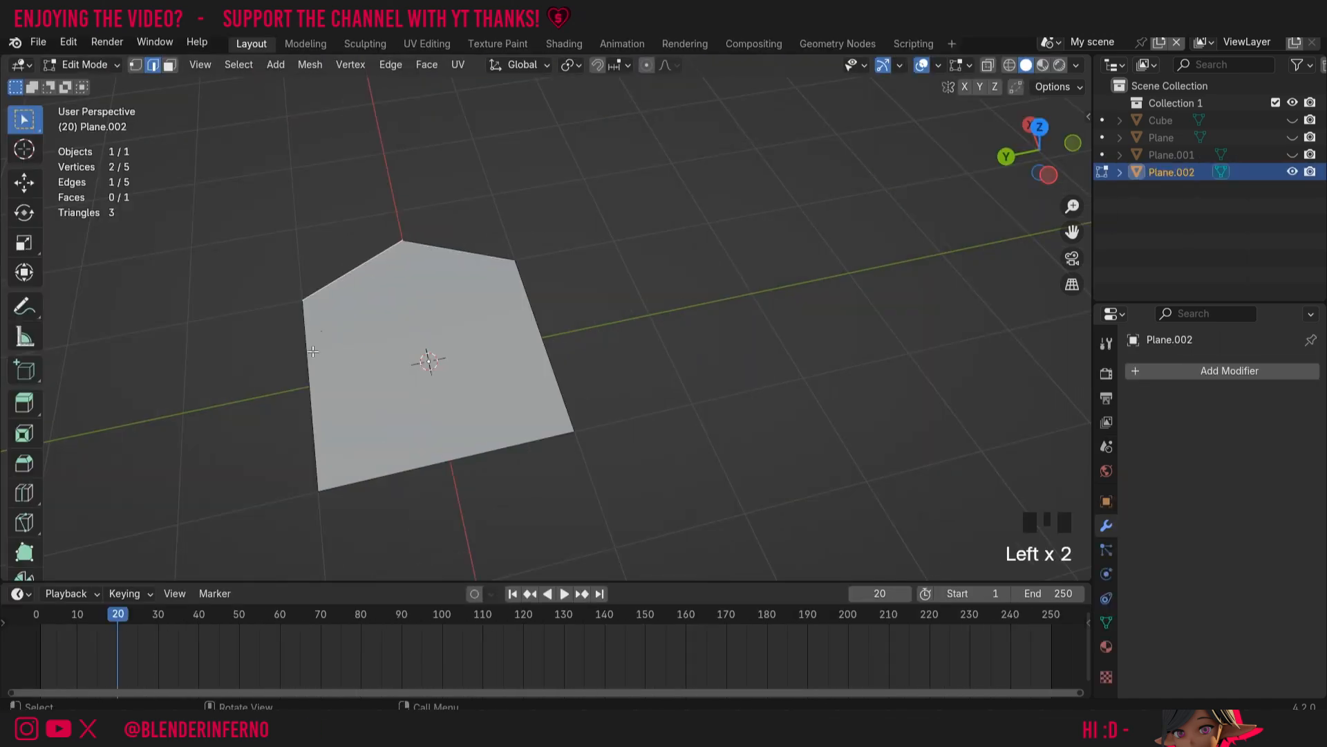
click(312, 385)
click(441, 453)
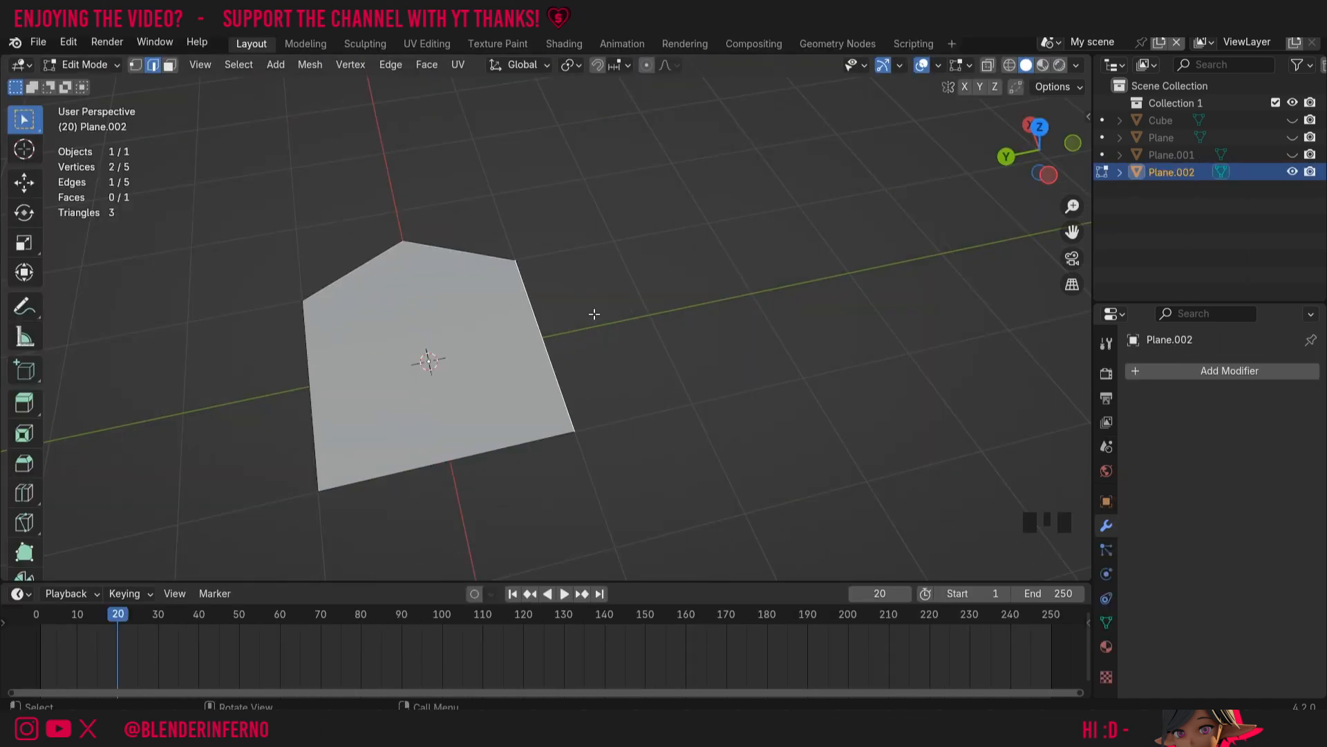